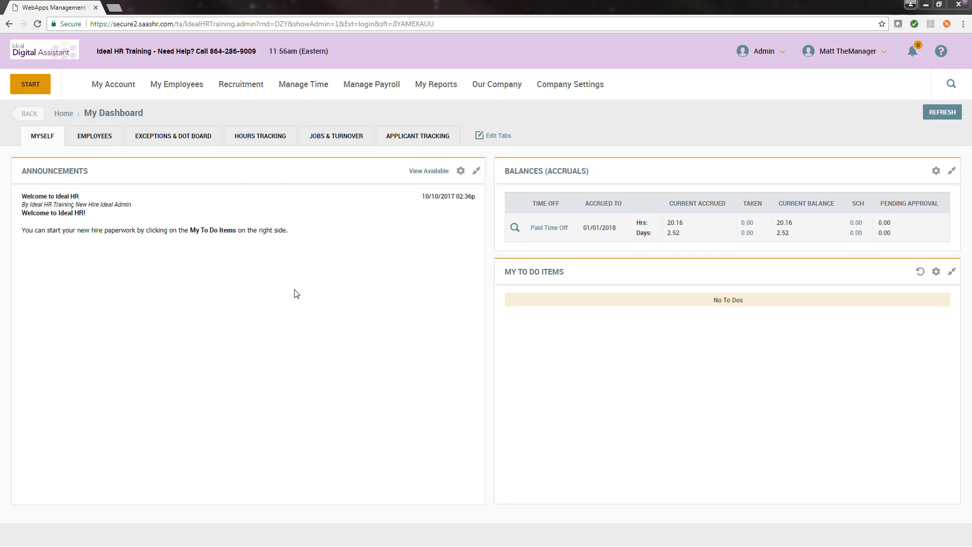
- Open the I9s list of employee forms
left_click(193, 99)
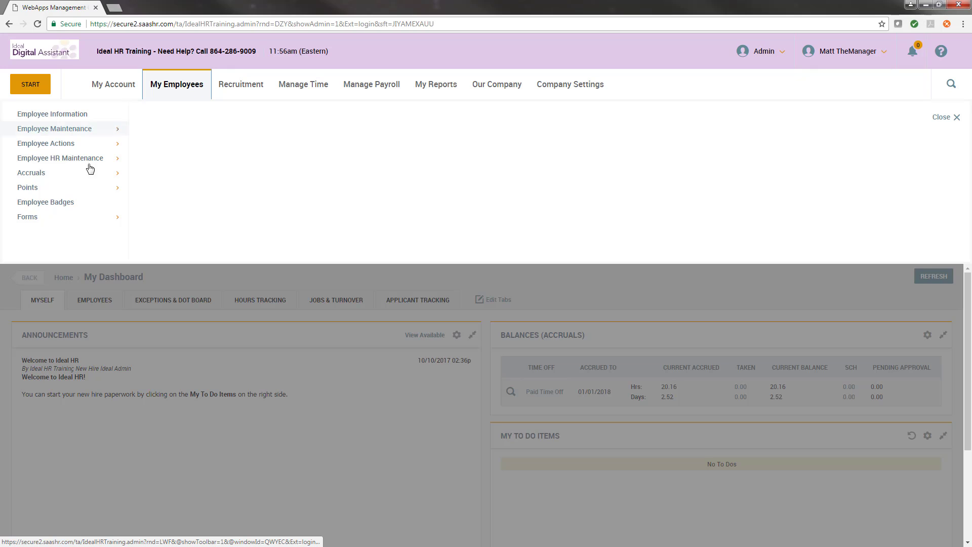
left_click(59, 218)
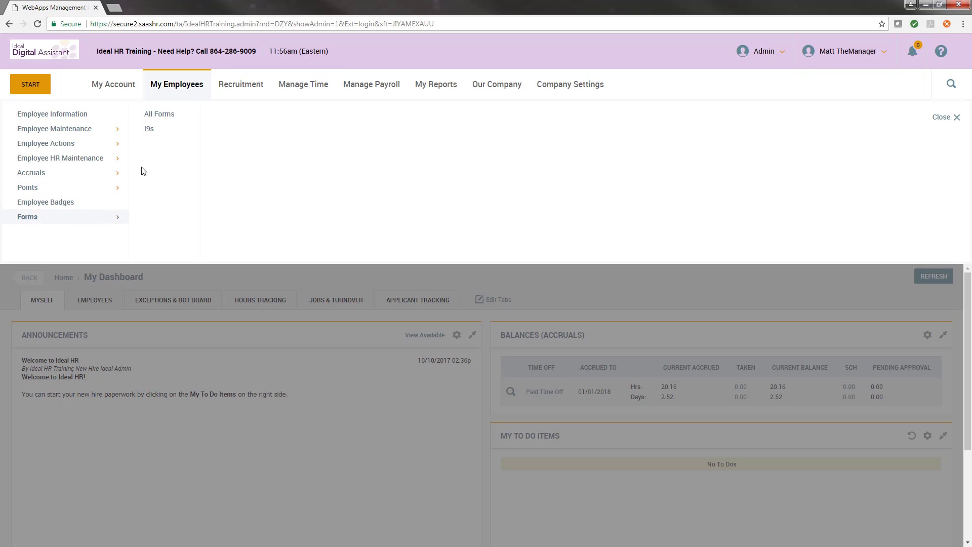
left_click(149, 130)
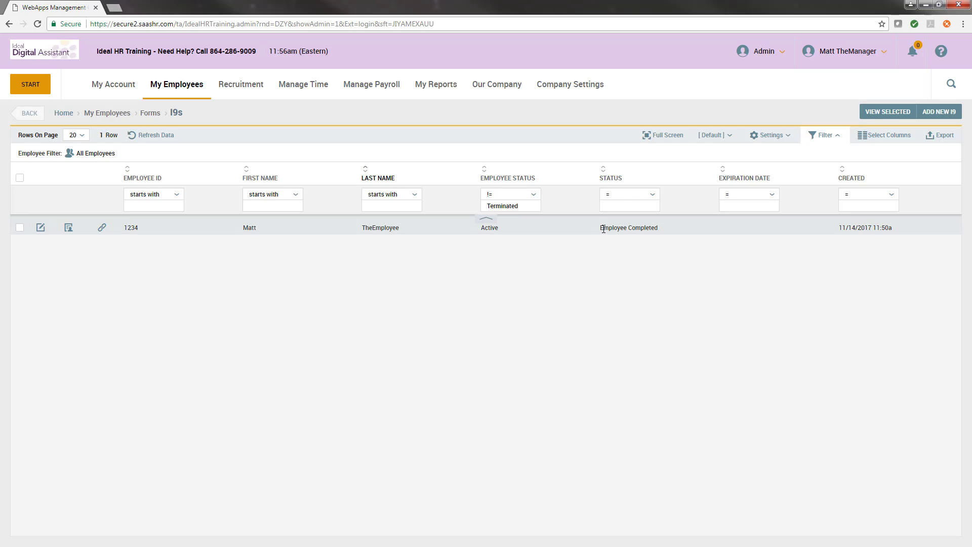
- Open the employee's completed Form I9 for editing
left_click_drag(603, 229, 661, 230)
left_click(661, 229)
left_click(41, 229)
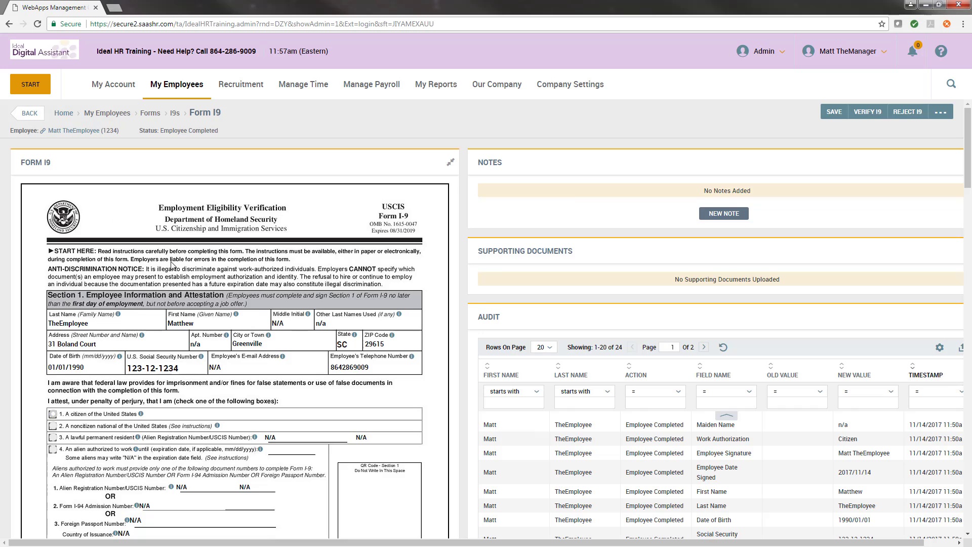
- Scroll through the form to review Section 2 and Section 3
scroll(173, 266, "down", 5)
scroll(174, 266, "down", 12)
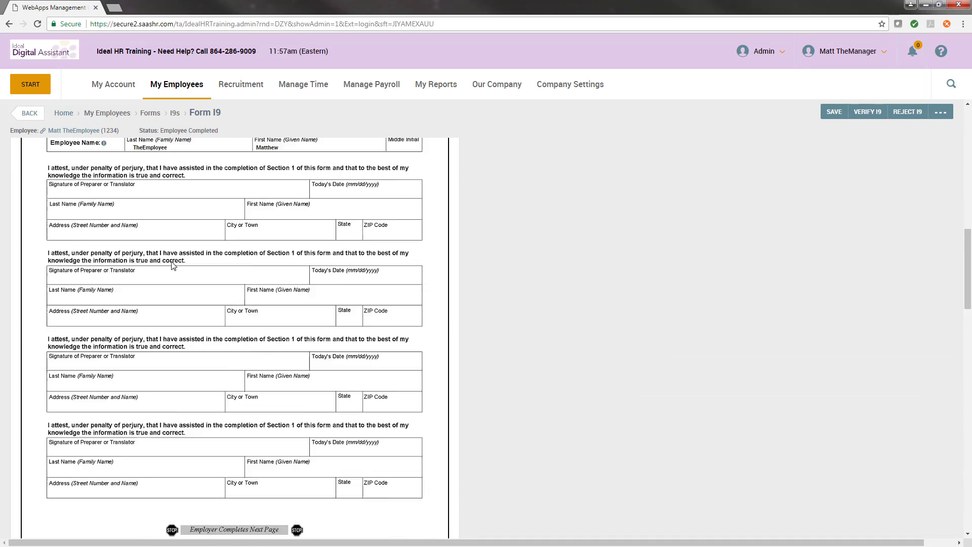
scroll(172, 265, "down", 2)
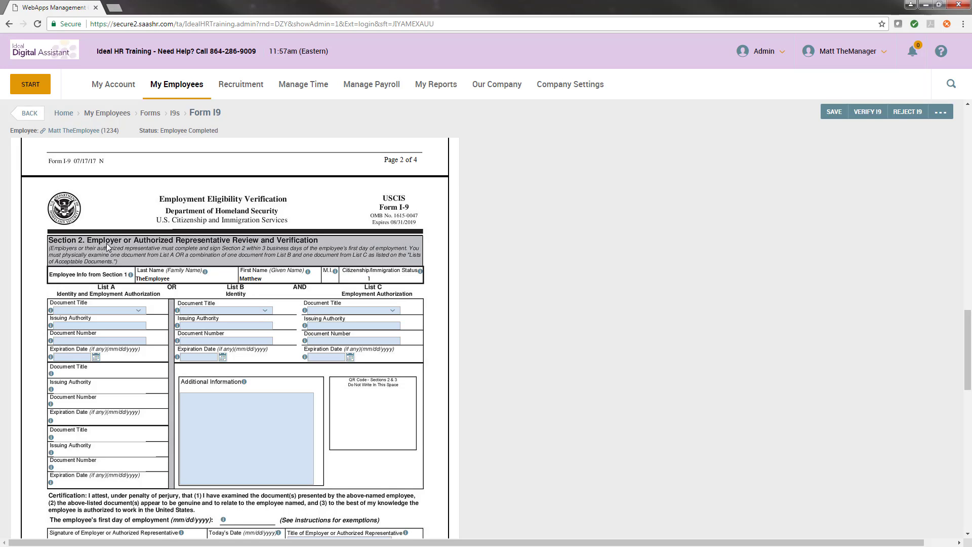
scroll(106, 243, "down", 1)
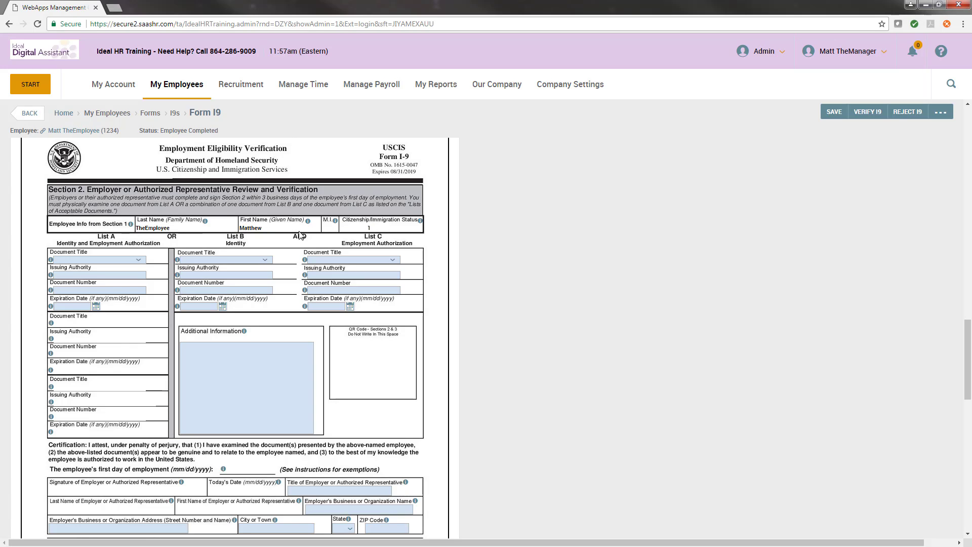
scroll(302, 235, "down", 1)
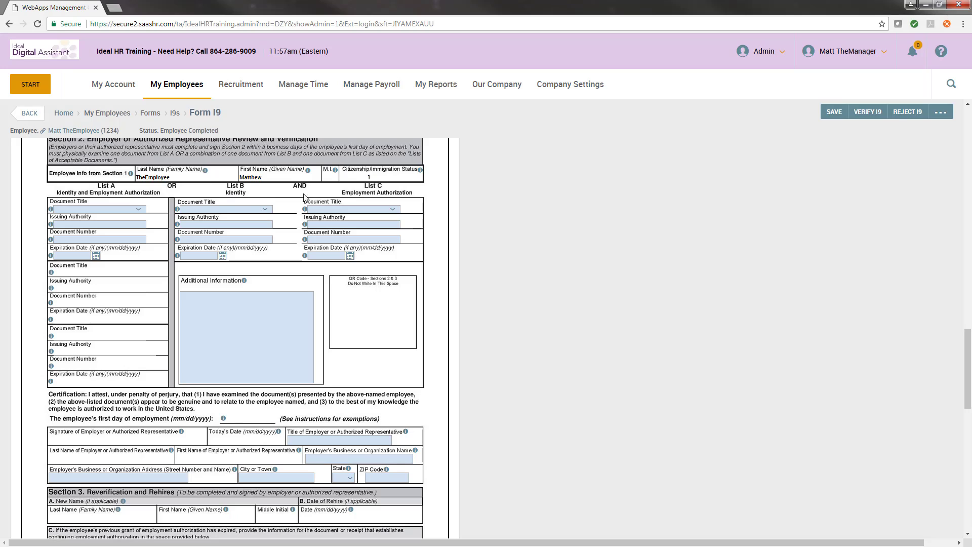
scroll(338, 261, "down", 2)
scroll(338, 261, "down", 1)
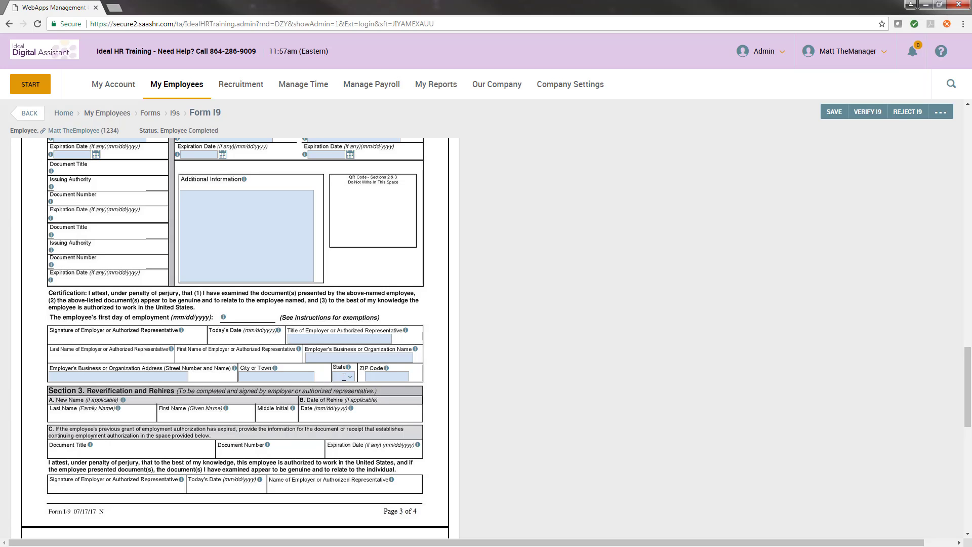
scroll(343, 373, "up", 3)
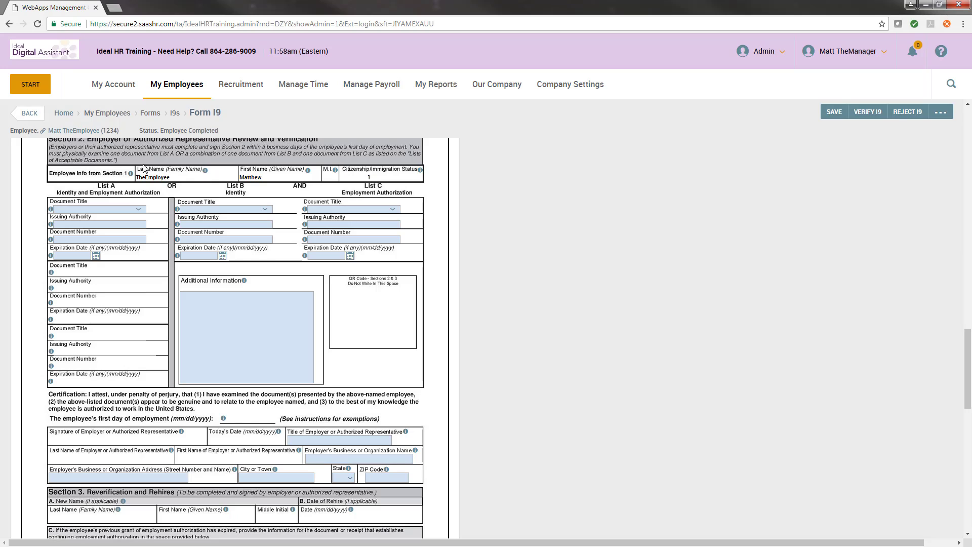
- Set the List A document title to US Passport
left_click(74, 208)
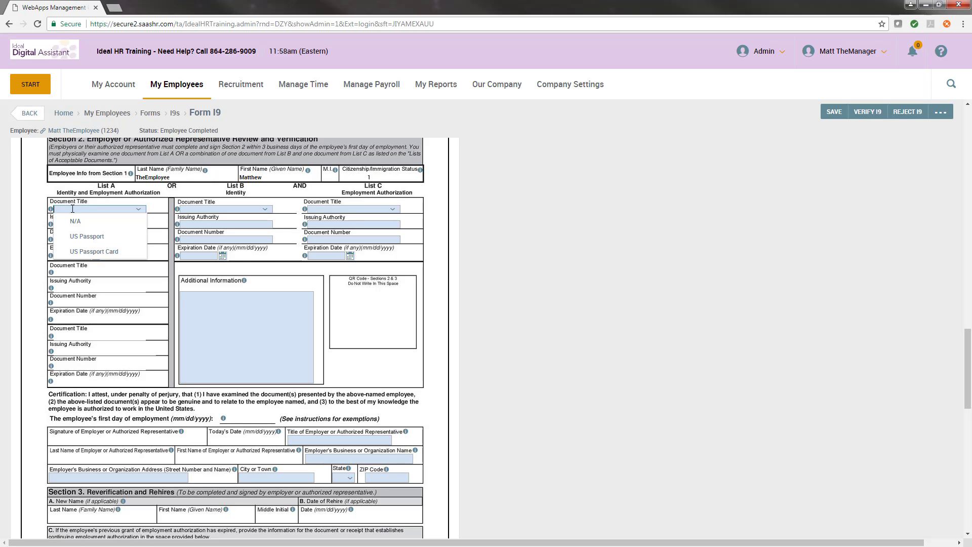
left_click(104, 238)
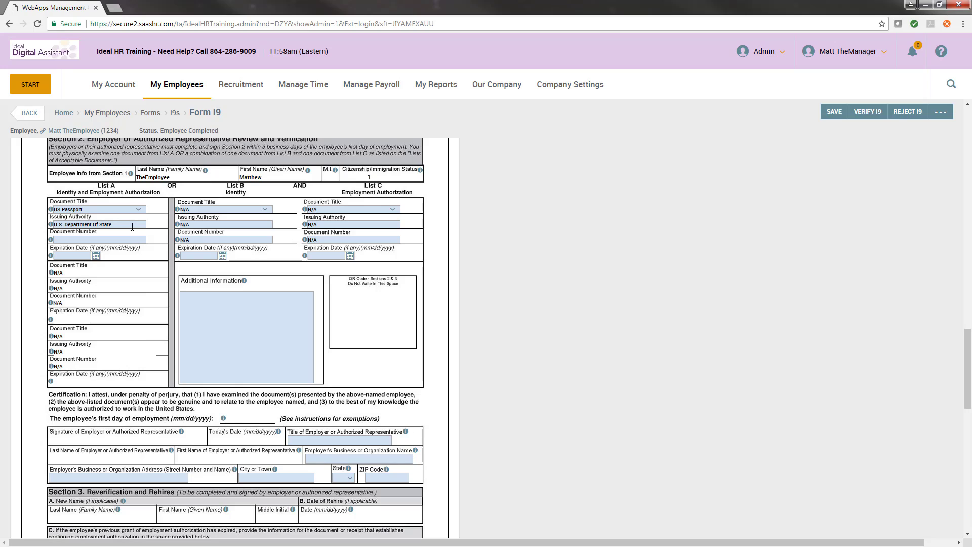
- Enter the List A document number 123456789 and set its expiration date to 11/30/2017
left_click(117, 228)
left_click_drag(117, 228, 43, 236)
left_click(121, 226)
left_click(120, 240)
type("123456789")
left_click(96, 256)
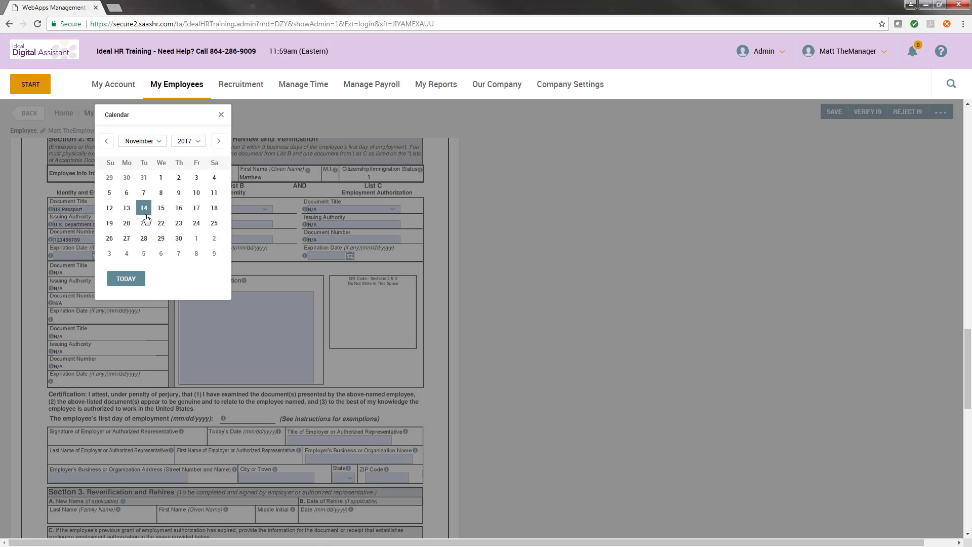
left_click(178, 238)
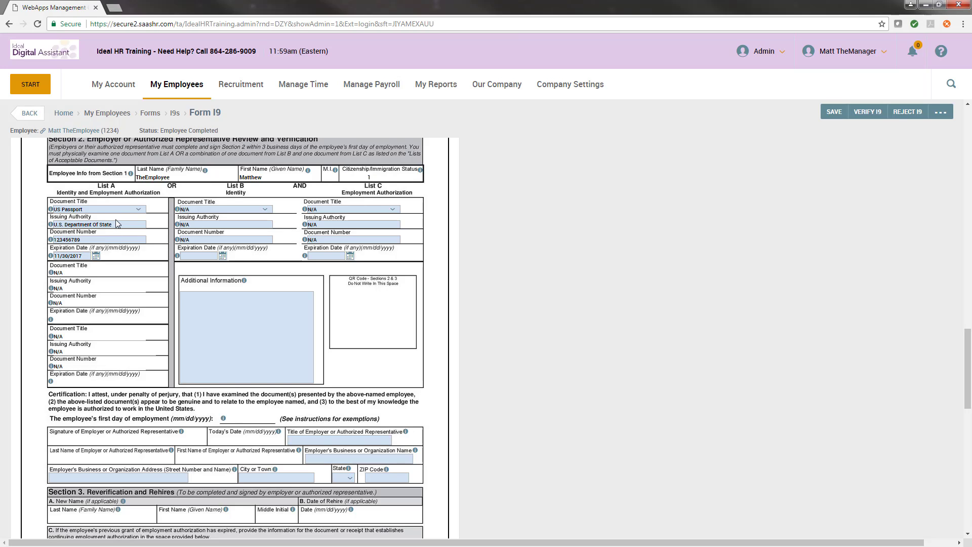
- Start verifying the I9 and set the employee's employment start date to 11/14/2017
scroll(116, 224, "down", 3)
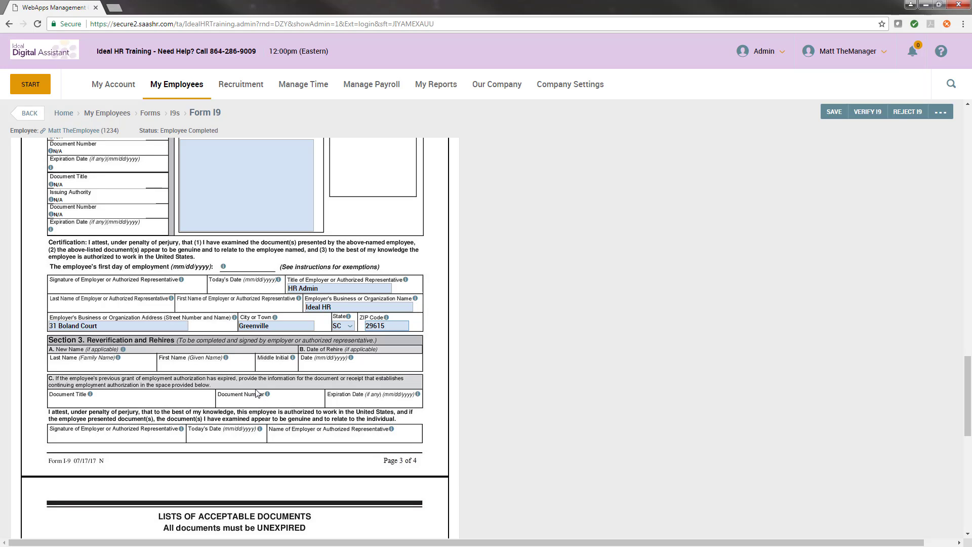
left_click(876, 120)
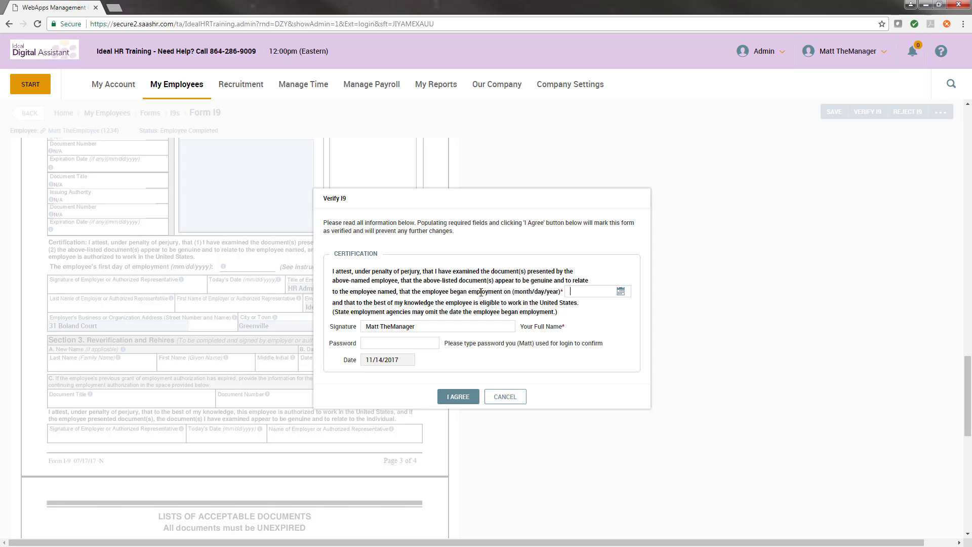
left_click_drag(515, 291, 563, 298)
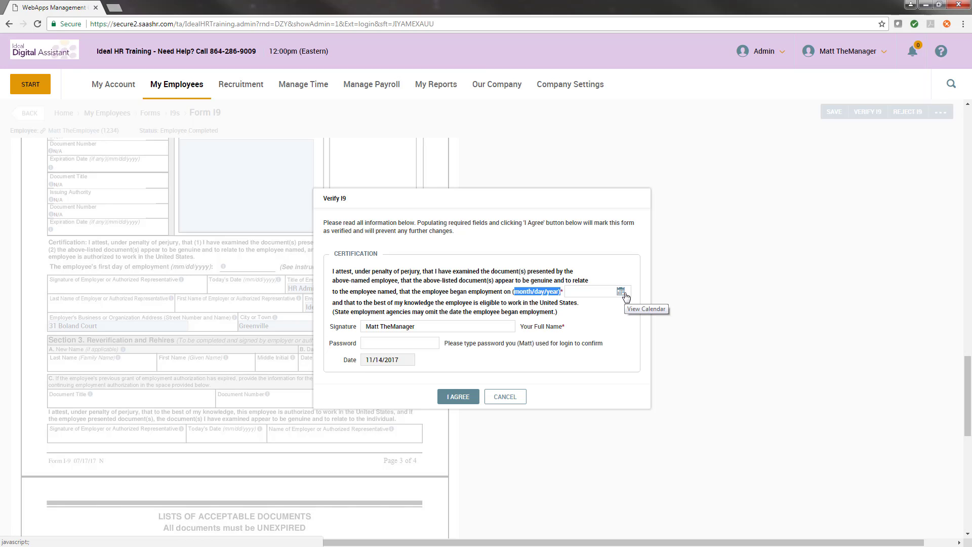
left_click(625, 294)
left_click(673, 211)
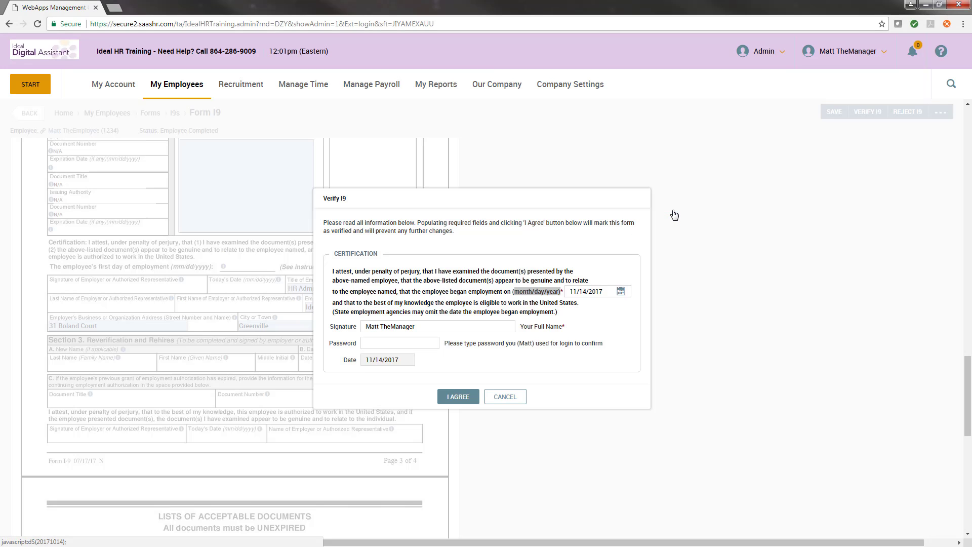
- Enter the account password and agree to the verification certification
left_click_drag(416, 326, 352, 335)
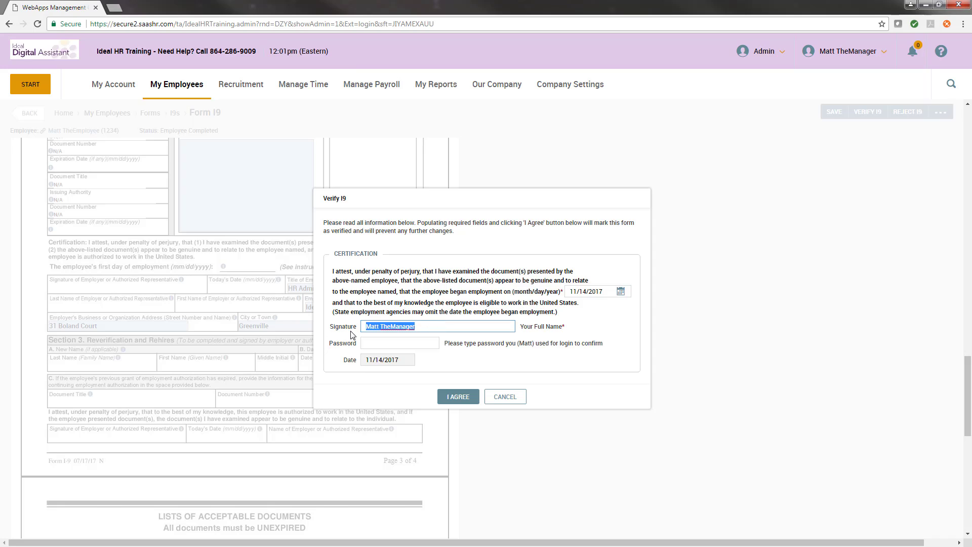
left_click(379, 343)
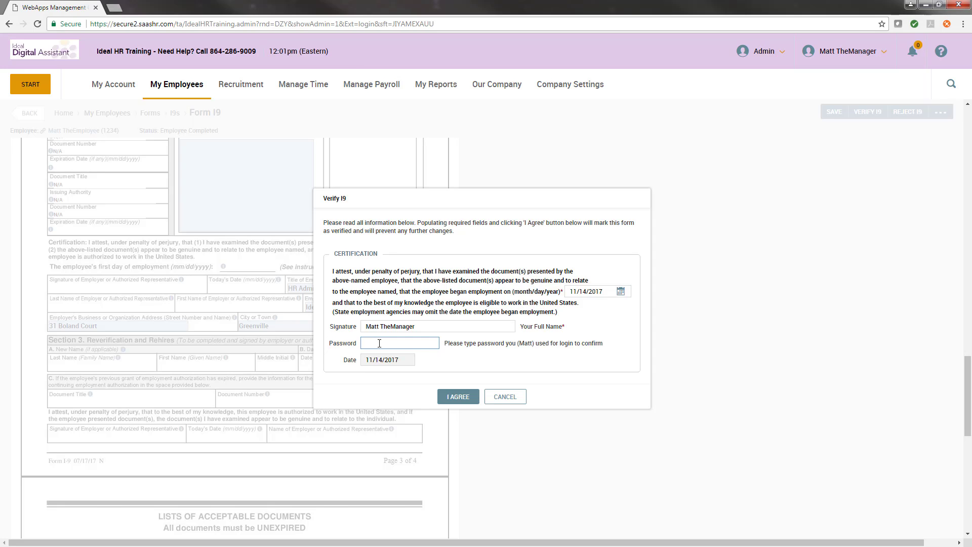
type("************")
left_click_drag(365, 361, 400, 361)
left_click(456, 397)
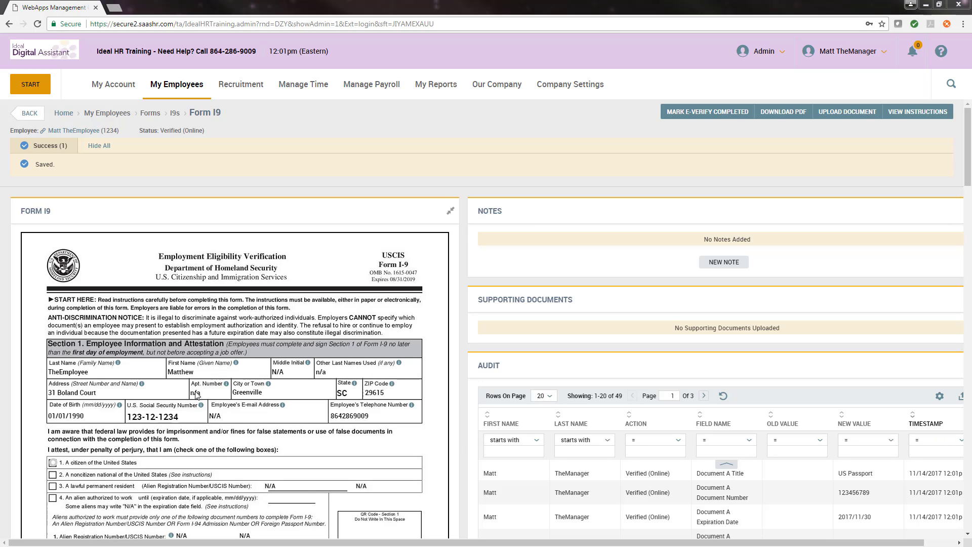
- Review the verified form's Section 2 entries
scroll(257, 395, "down", 10)
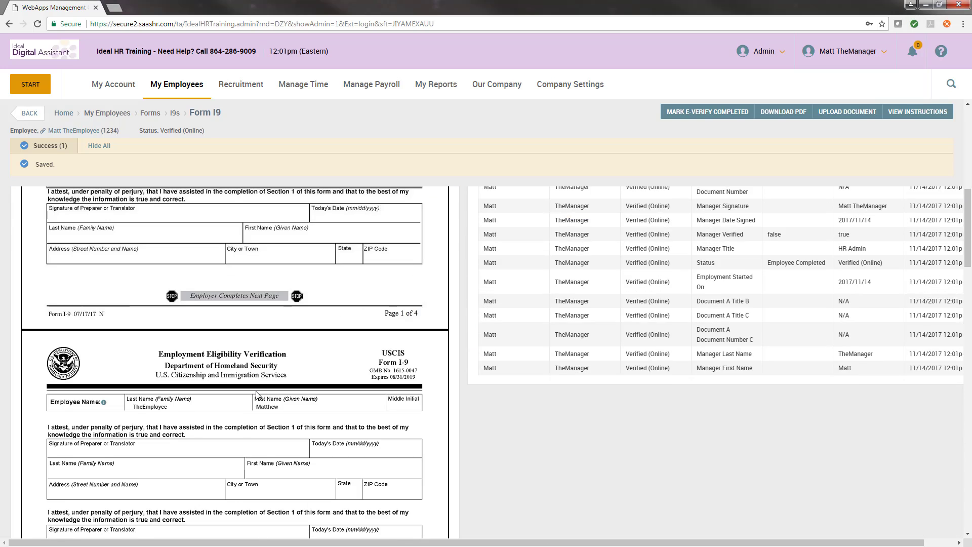
scroll(257, 394, "down", 10)
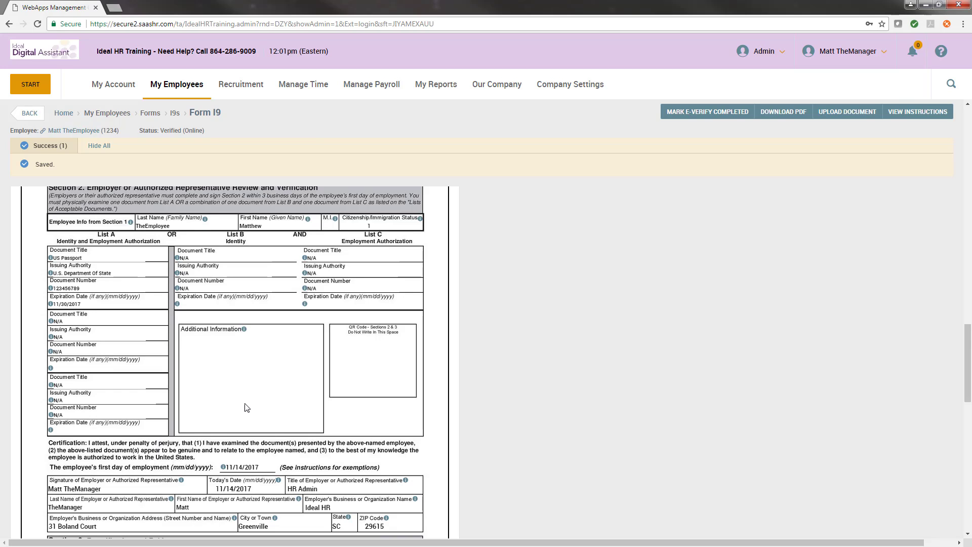
scroll(246, 407, "up", 15)
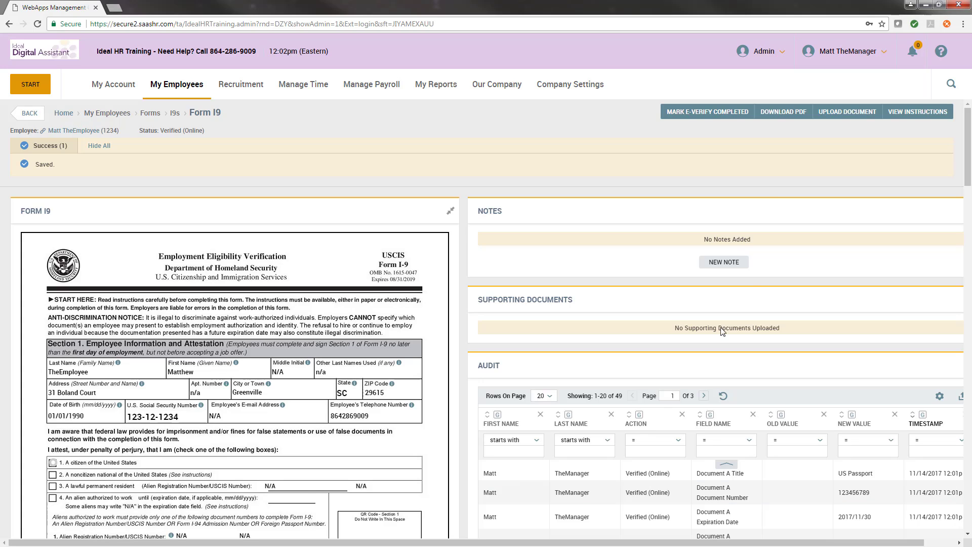
left_click(867, 117)
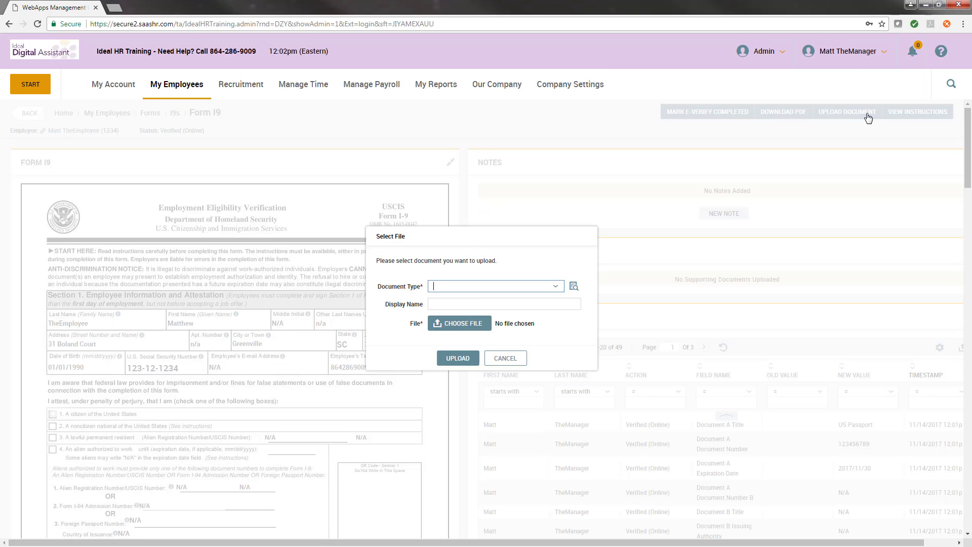
left_click(464, 289)
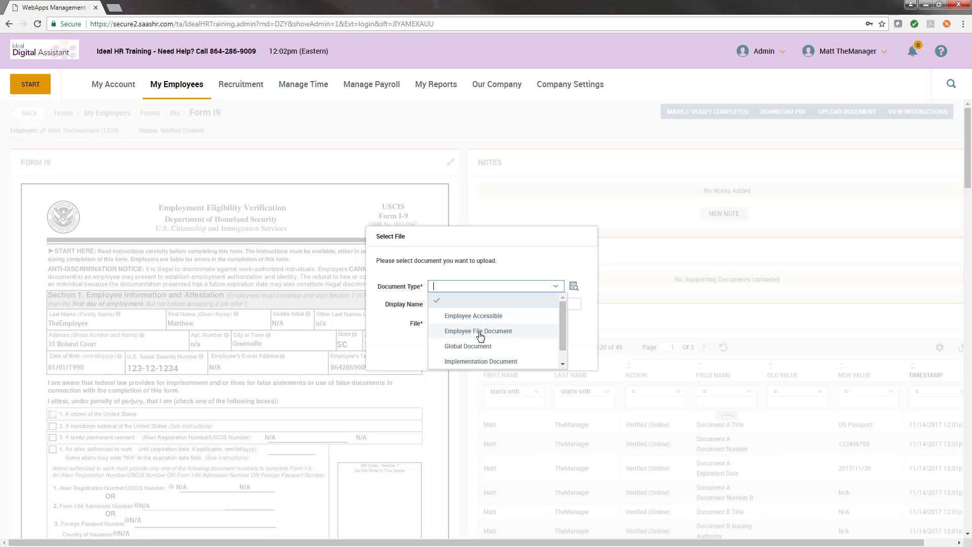
left_click(519, 333)
left_click(470, 306)
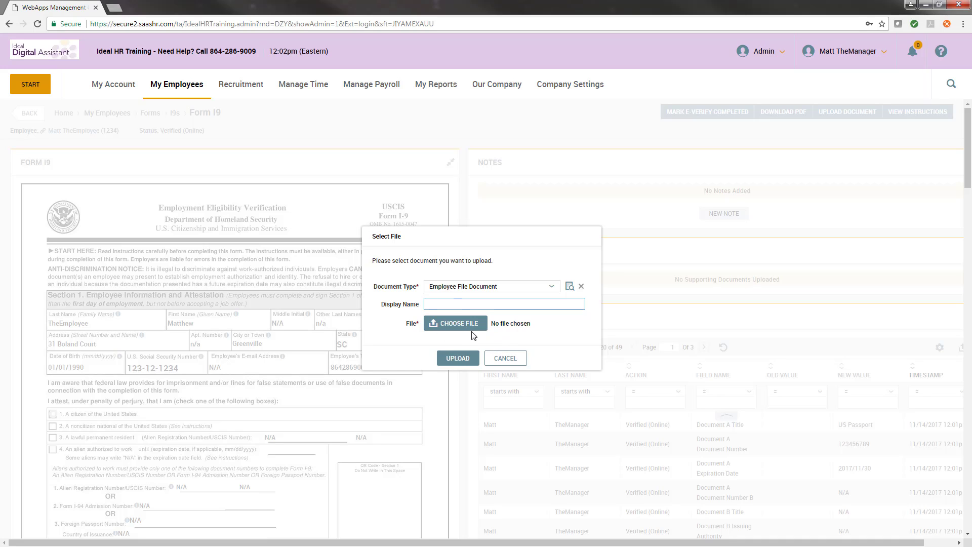
left_click(504, 359)
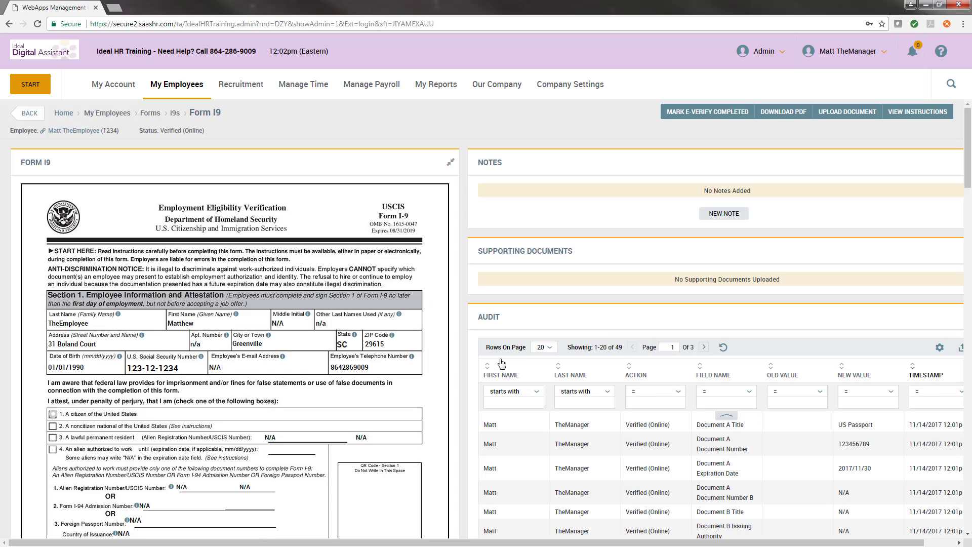